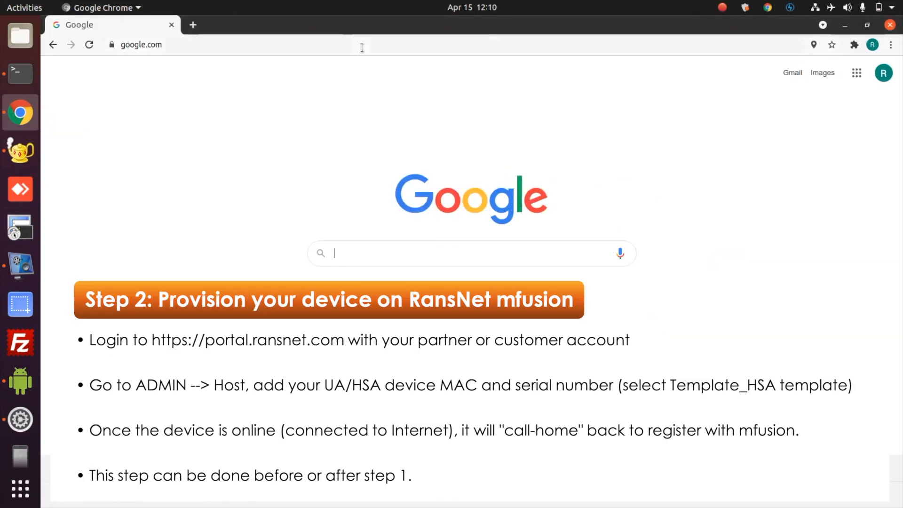
{"action": "left_click", "coordinate": [361, 44]}
{"action": "type", "text": "https:/"}
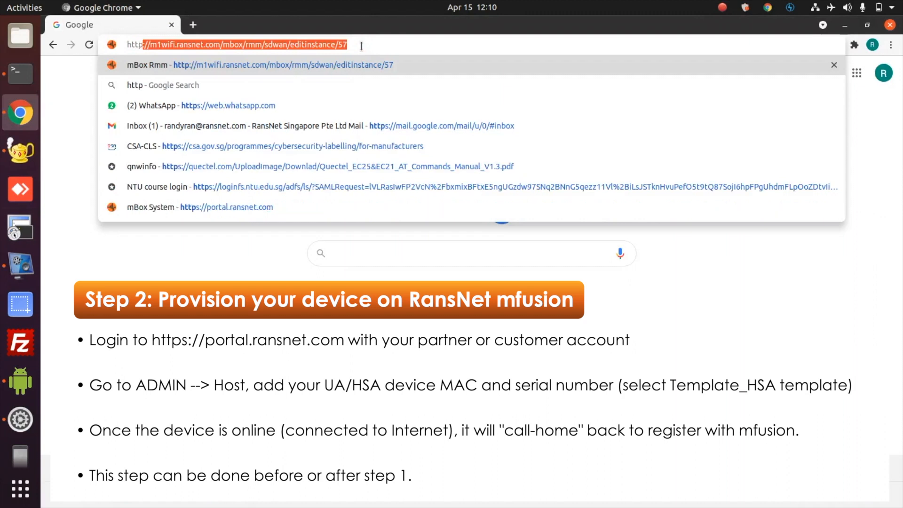
{"action": "type", "text": "/portal.ransnet.com"}
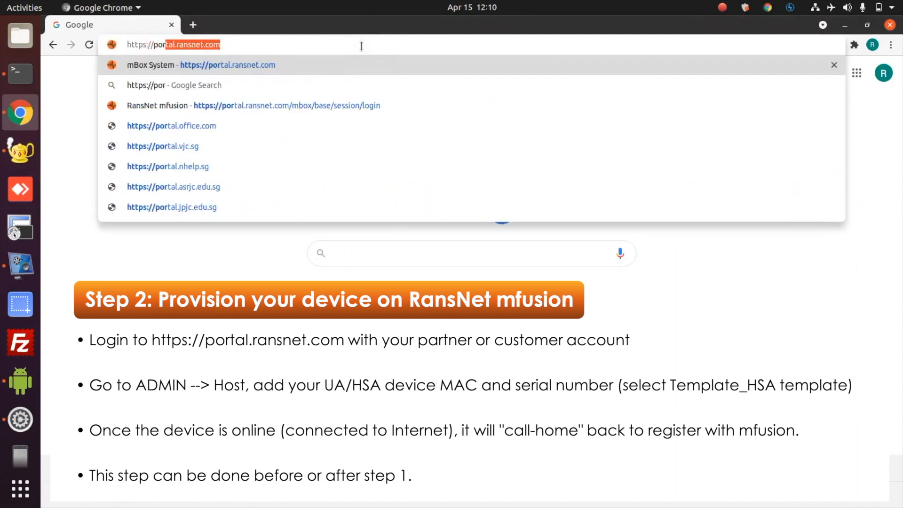
{"action": "key", "text": "Return"}
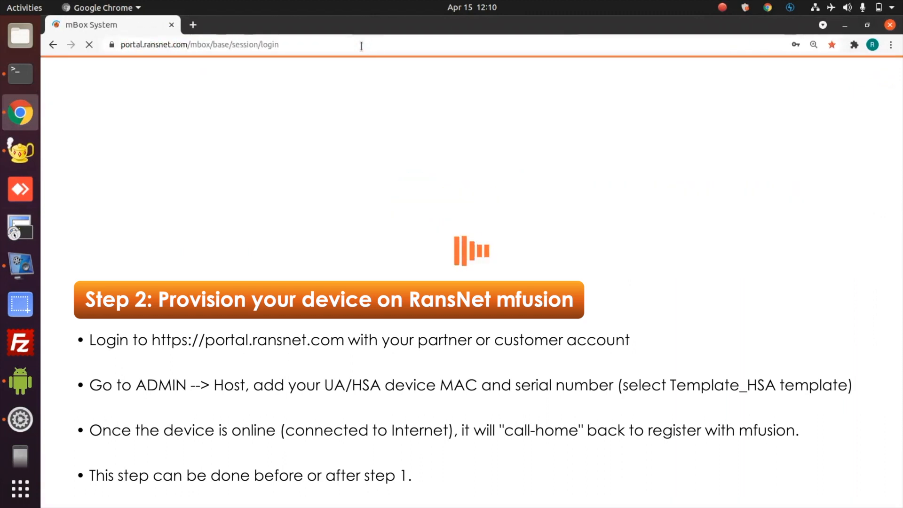
{"action": "left_click", "coordinate": [426, 223]}
{"action": "left_click", "coordinate": [303, 221]}
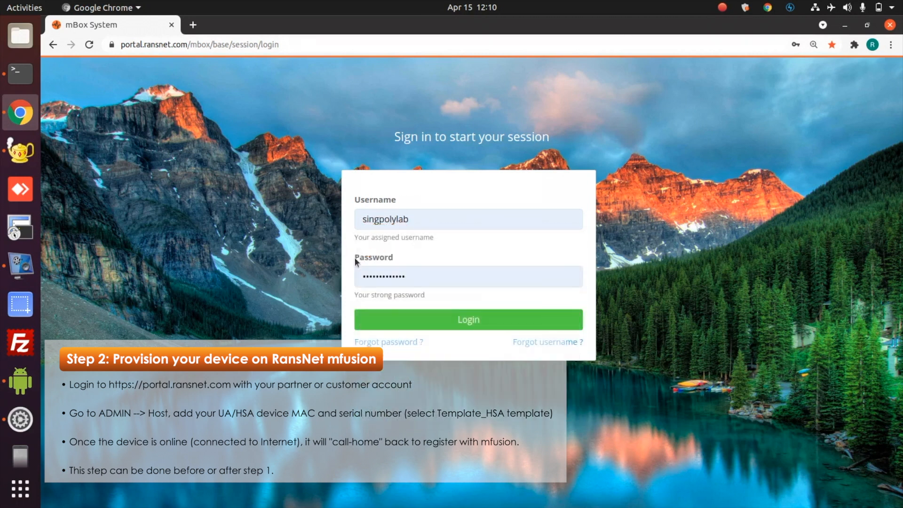
{"action": "left_click", "coordinate": [406, 325]}
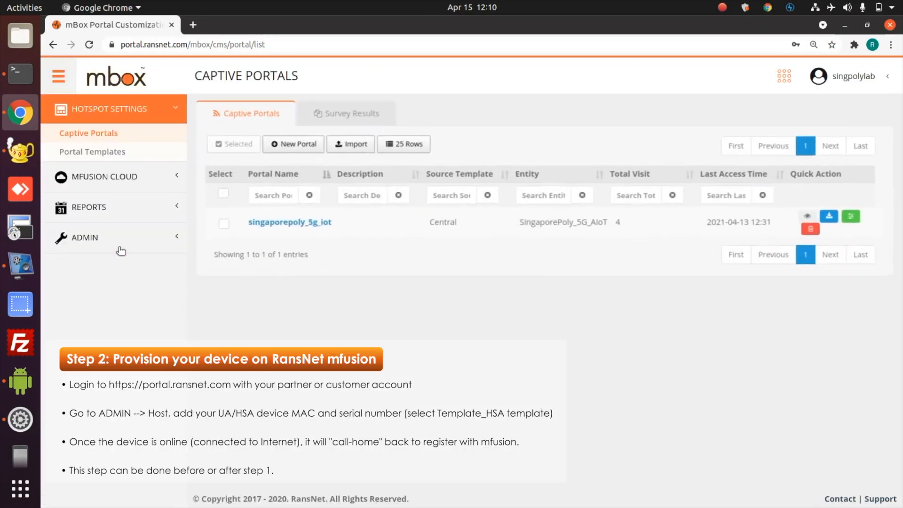
Step: Start a new host in the admin host list and set its host type to mfusion mbox
{"action": "left_click", "coordinate": [121, 249]}
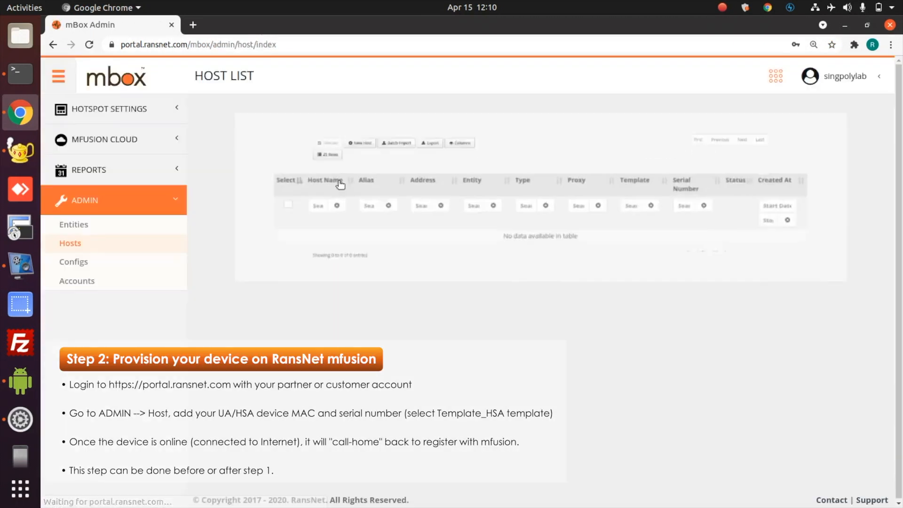
{"action": "left_click", "coordinate": [284, 131]}
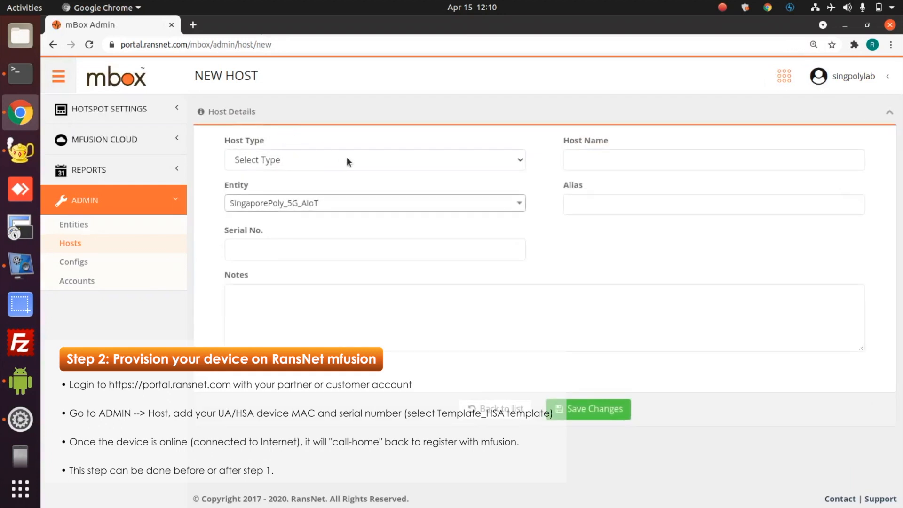
{"action": "left_click", "coordinate": [346, 162]}
{"action": "left_click", "coordinate": [342, 217]}
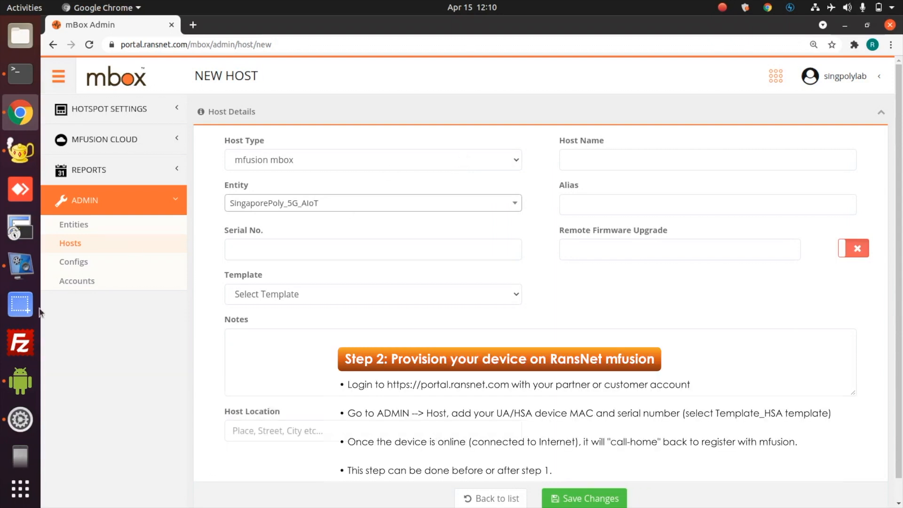
Step: Copy the device MAC 1c-40-e8-17-9e-9a from the untitled note in Geany and paste it as the new host's name in Chrome
{"action": "left_click", "coordinate": [20, 381]}
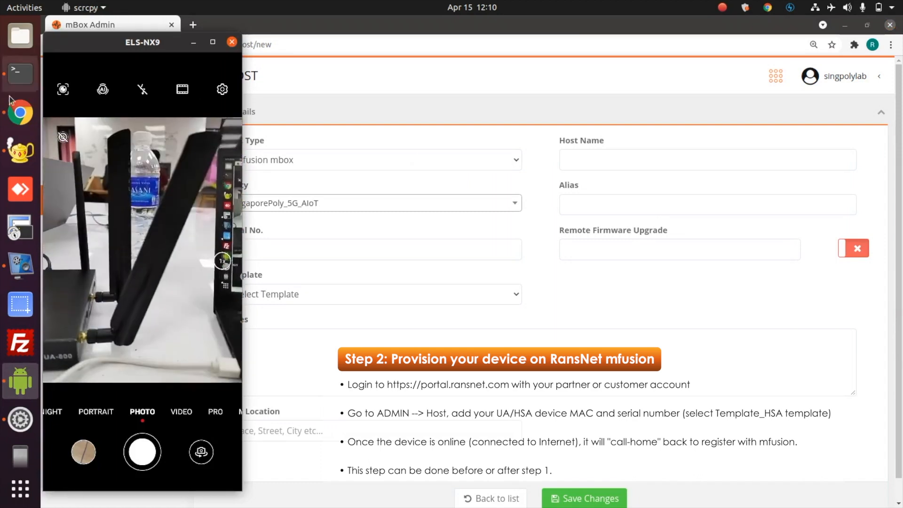
{"action": "left_click", "coordinate": [21, 150]}
{"action": "left_click_drag", "start_coordinate": [237, 247], "coordinate": [124, 245]}
{"action": "key", "text": "ctrl+c"}
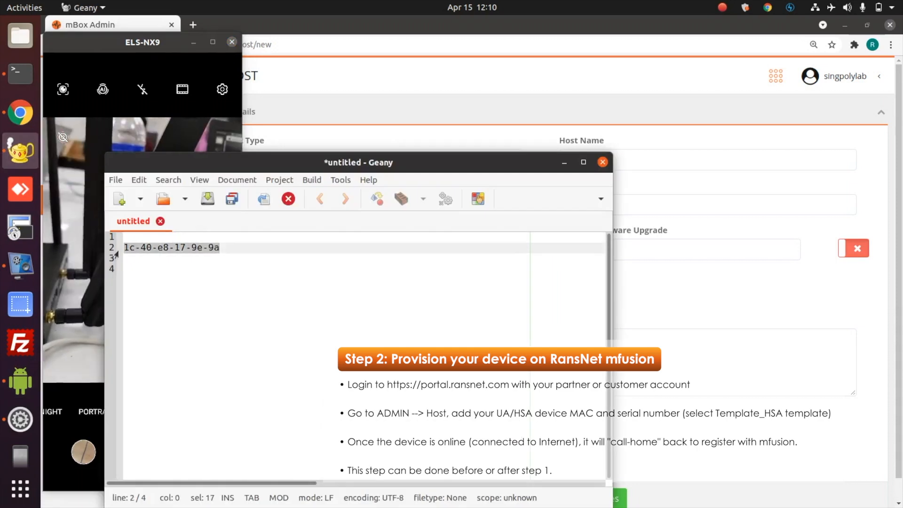
{"action": "left_click", "coordinate": [628, 153]}
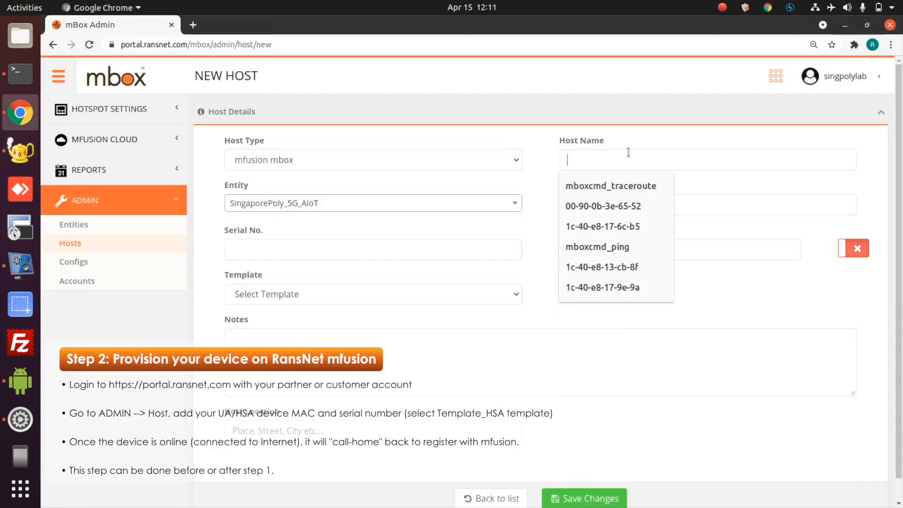
{"action": "key", "text": "ctrl+v"}
Step: Give the host the alias SingPoly5G_TEST, template Template_HSA and location Singapore Polytechnic, and save it
{"action": "left_click", "coordinate": [660, 203]}
{"action": "type", "text": "SingPoly"}
{"action": "left_click", "coordinate": [386, 294]}
{"action": "left_click", "coordinate": [456, 196]}
{"action": "left_click", "coordinate": [365, 295]}
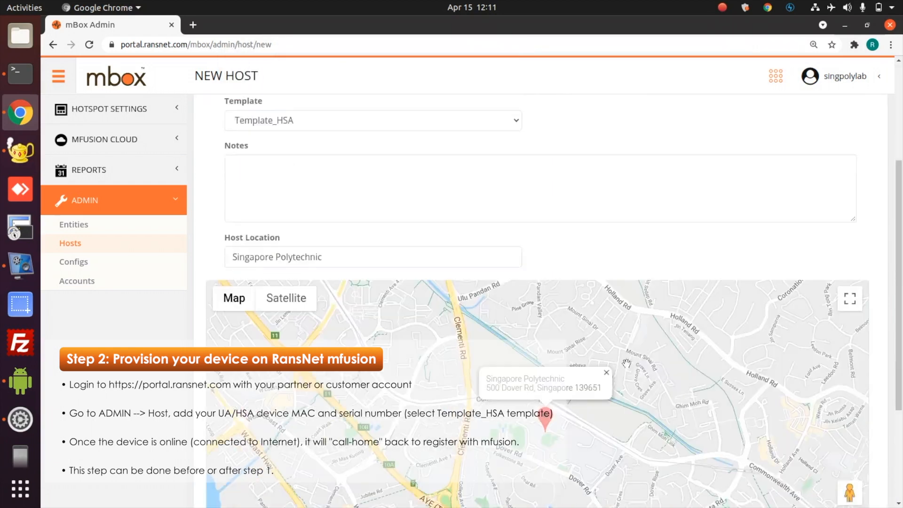
{"action": "left_click", "coordinate": [587, 293]}
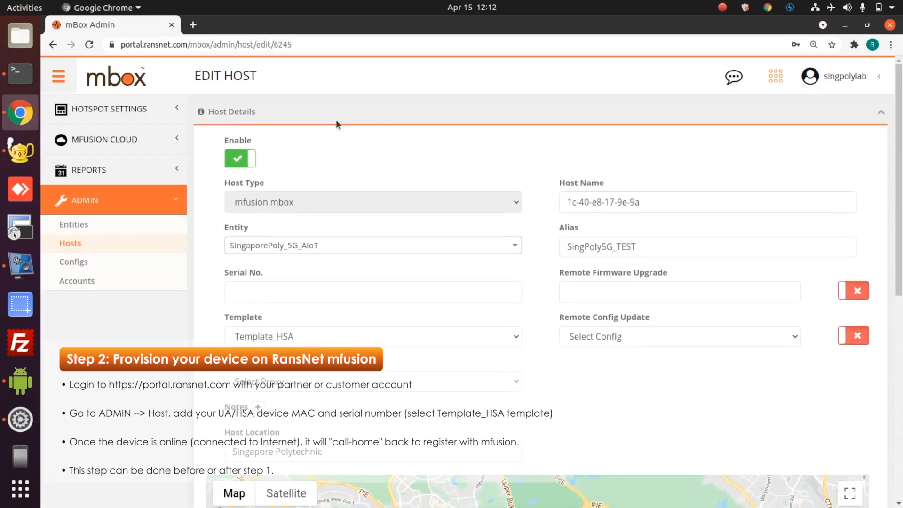
Step: Filter the monitored hosts by entity SingaporePoly_5G_AIoT and open the host dashboard of SingPoly5G_TEST
{"action": "left_click", "coordinate": [115, 139]}
{"action": "left_click", "coordinate": [96, 164]}
{"action": "left_click", "coordinate": [87, 221]}
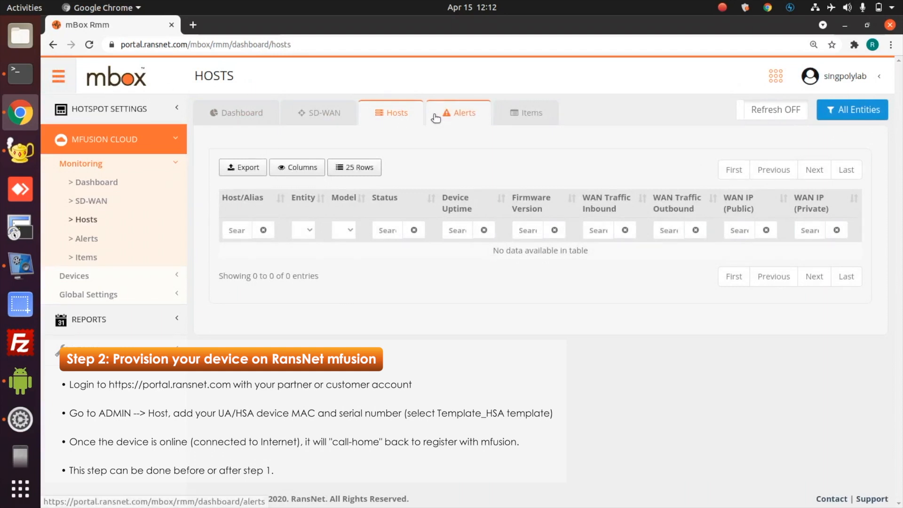
{"action": "left_click", "coordinate": [851, 110]}
{"action": "left_click", "coordinate": [532, 305]}
{"action": "left_click", "coordinate": [531, 353]}
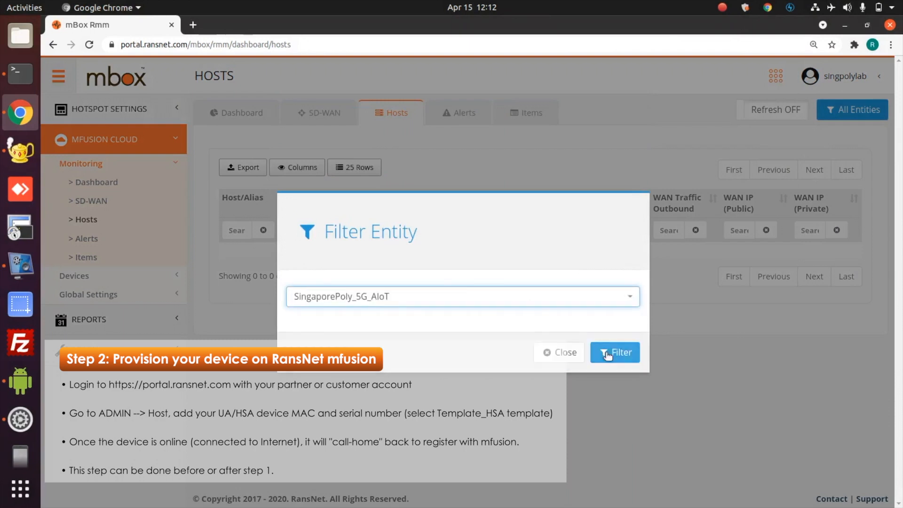
{"action": "left_click", "coordinate": [615, 352]}
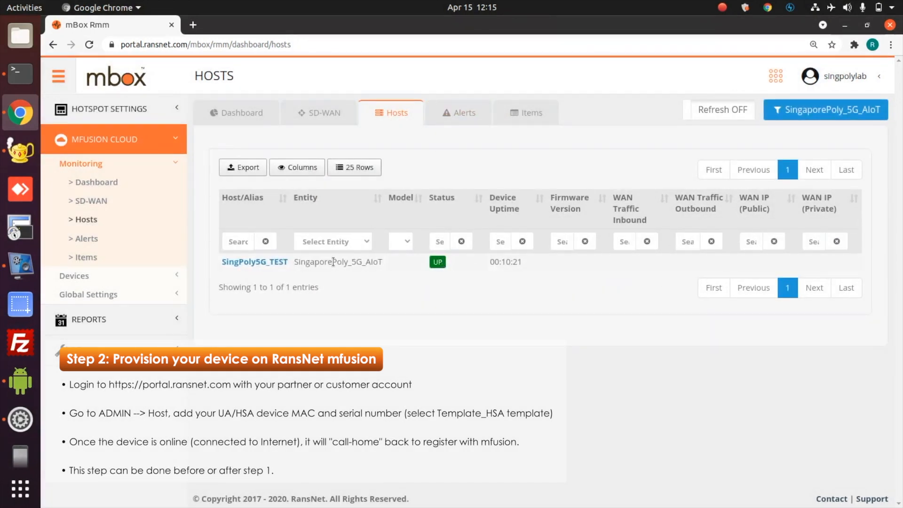
{"action": "left_click", "coordinate": [253, 262]}
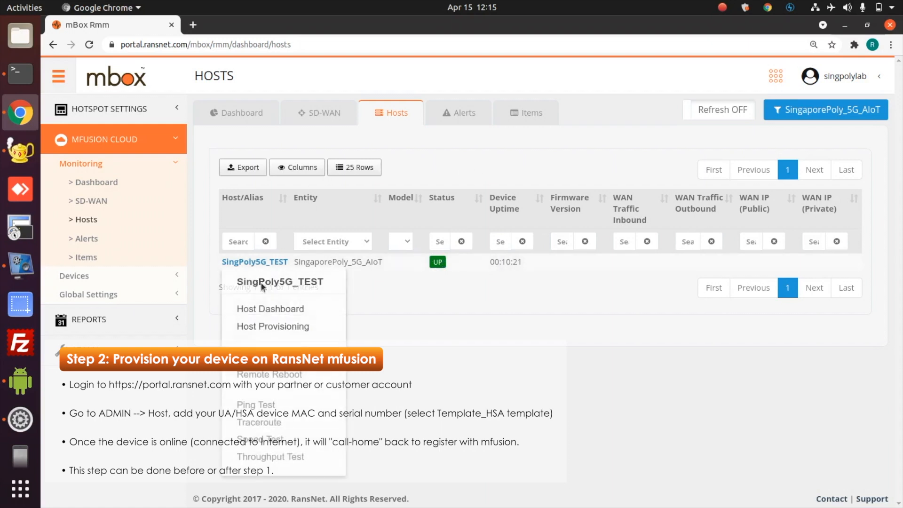
{"action": "left_click", "coordinate": [269, 307]}
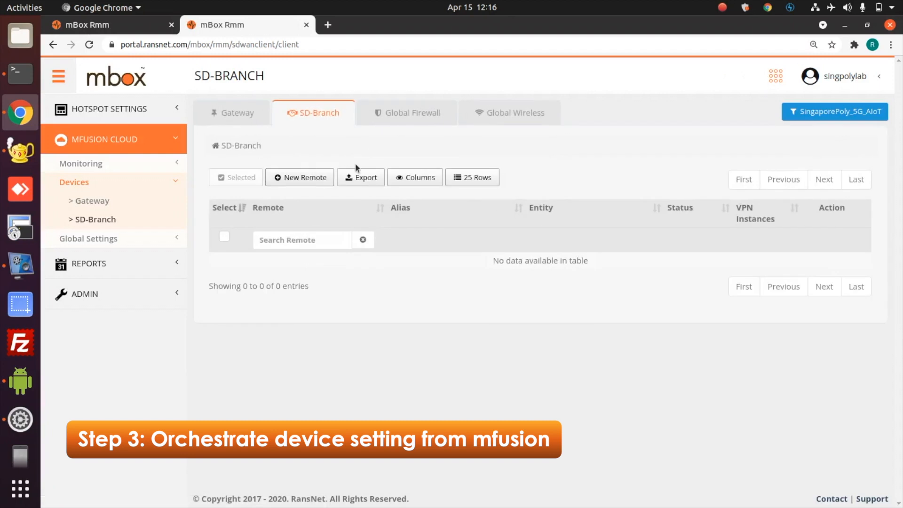
Step: Add SingPoly5G_TEST as a new SD-Branch remote with the Default template and apply the configuration
{"action": "left_click", "coordinate": [303, 177]}
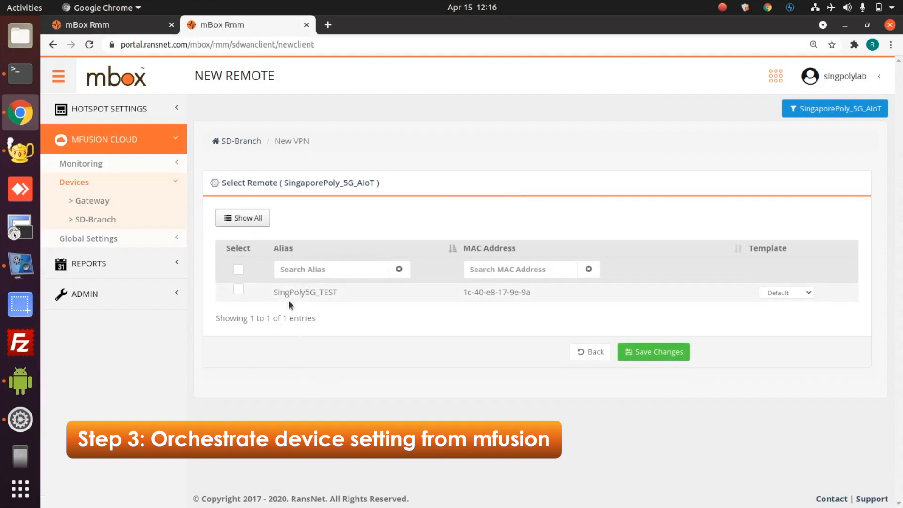
{"action": "left_click", "coordinate": [238, 289]}
{"action": "left_click", "coordinate": [801, 293]}
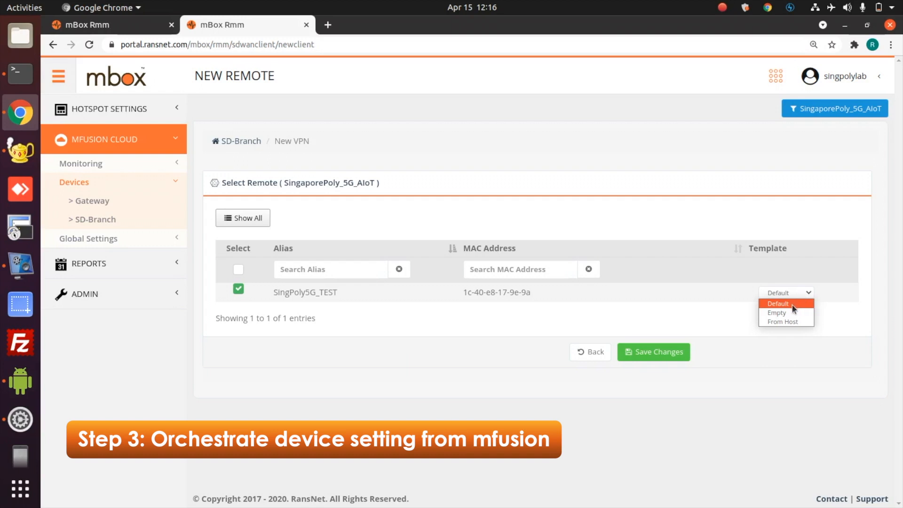
{"action": "left_click", "coordinate": [793, 304]}
{"action": "left_click", "coordinate": [667, 355]}
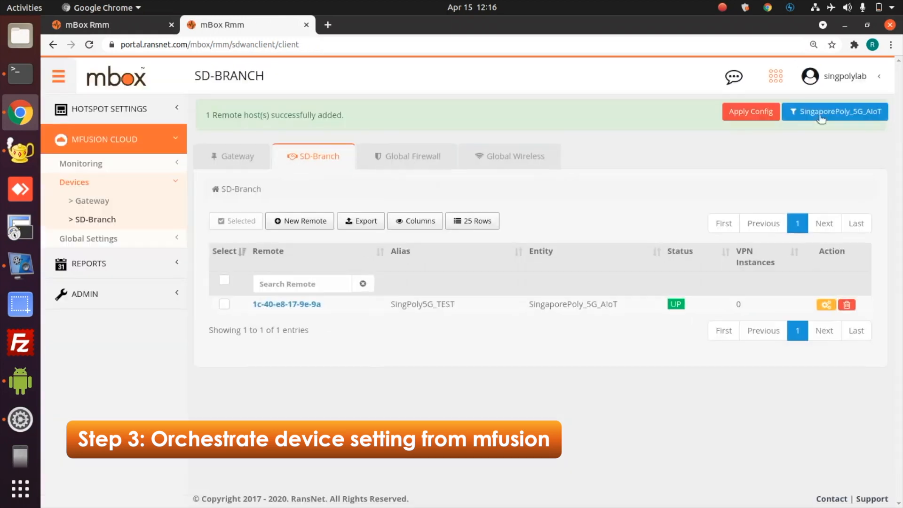
{"action": "left_click", "coordinate": [749, 110]}
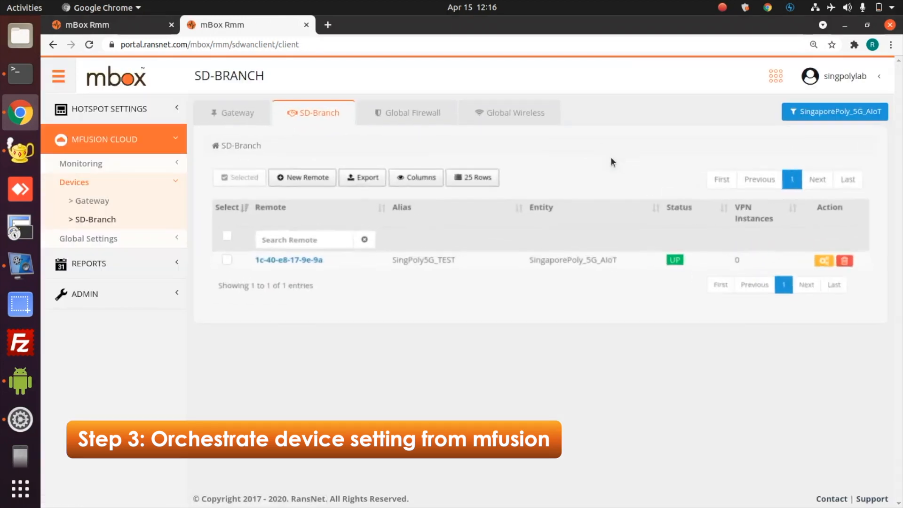
Step: Open the SingPoly5G_TEST remote and look through its Ethernet, routing, firewall, VPN and system settings
{"action": "left_click", "coordinate": [297, 262]}
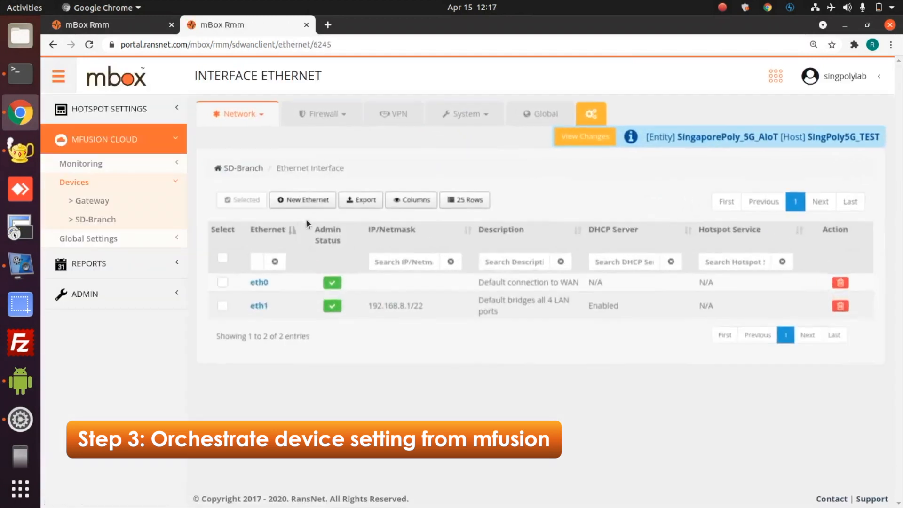
{"action": "left_click", "coordinate": [58, 77]}
{"action": "left_click", "coordinate": [112, 114]}
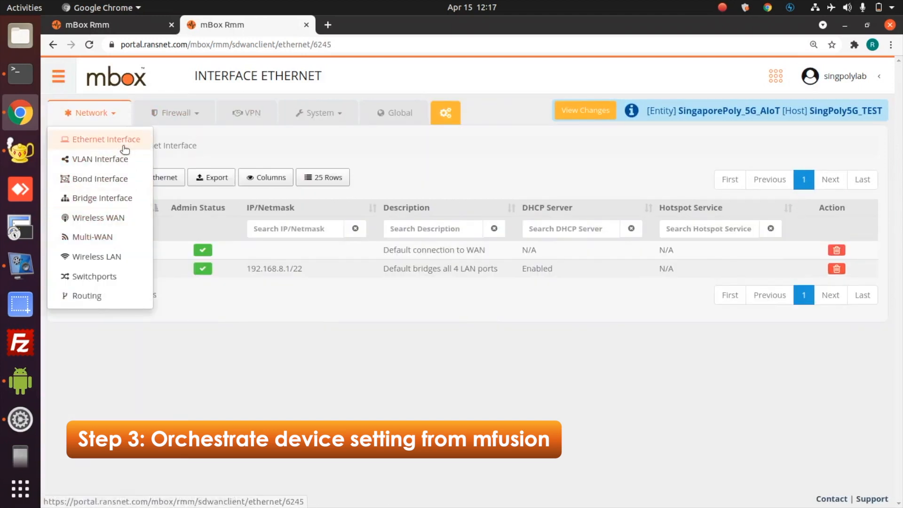
{"action": "left_click", "coordinate": [112, 302]}
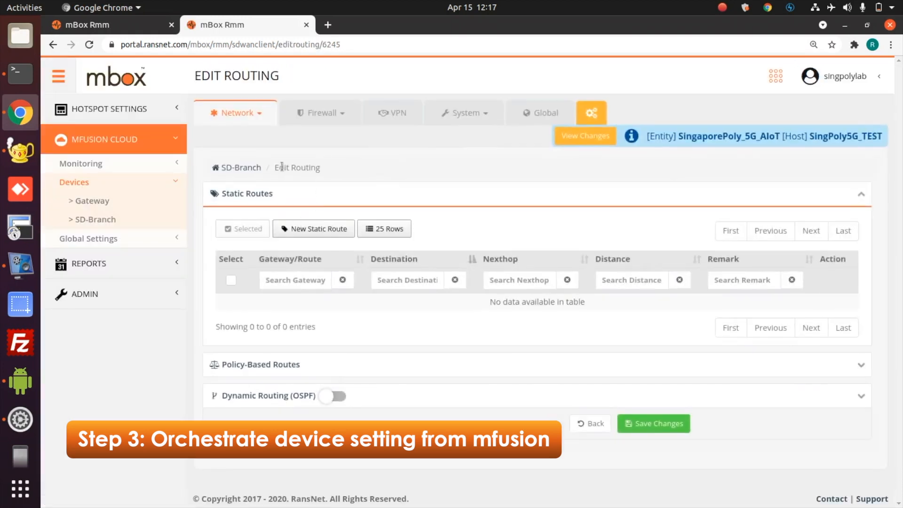
{"action": "left_click", "coordinate": [58, 75]}
{"action": "left_click", "coordinate": [160, 116]}
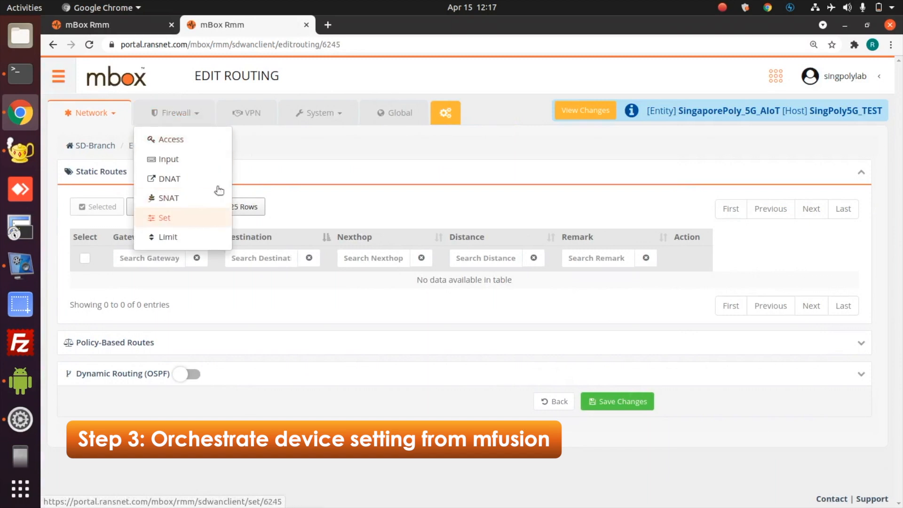
{"action": "left_click", "coordinate": [259, 121]}
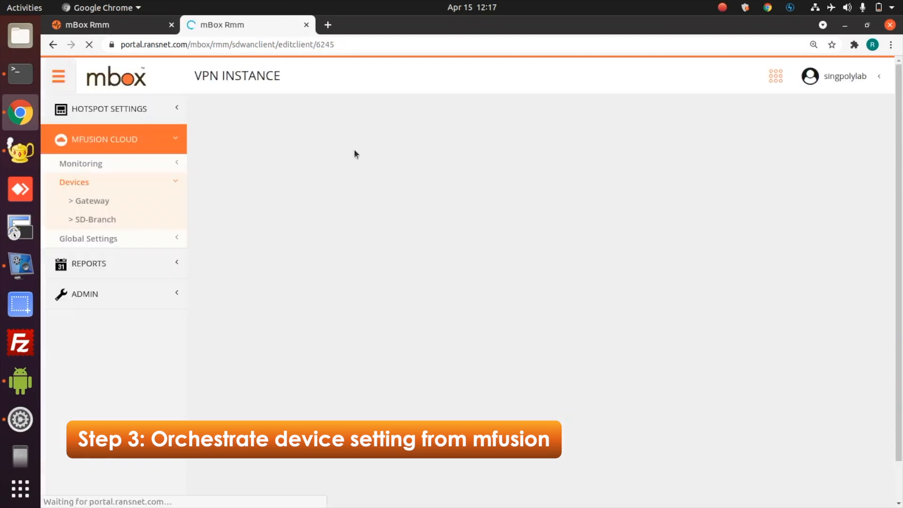
{"action": "left_click", "coordinate": [463, 113]}
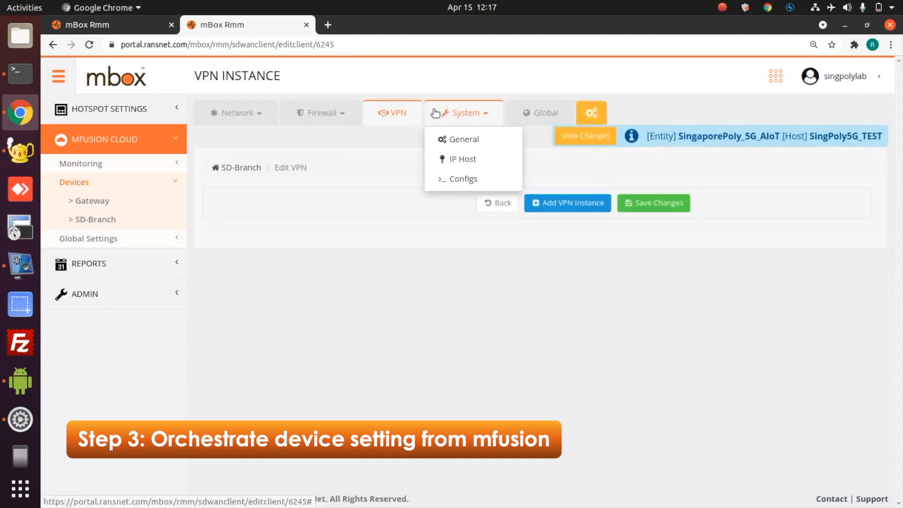
Step: Set the country to Singapore for both Radio0 (2.4Ghz) and Radio1 (5Ghz) in the wireless LAN settings and save
{"action": "left_click", "coordinate": [253, 117]}
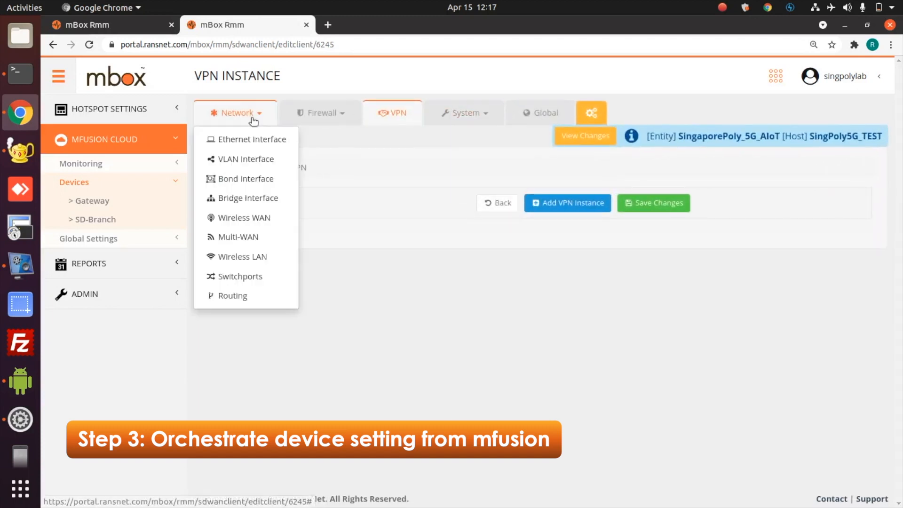
{"action": "left_click", "coordinate": [262, 264]}
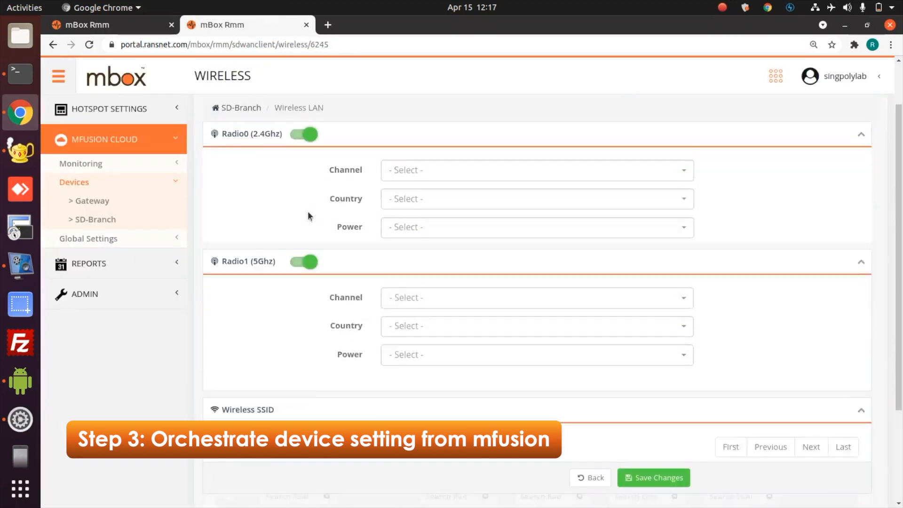
{"action": "scroll", "coordinate": [309, 217], "scroll_direction": "down", "scroll_amount": 5}
{"action": "left_click", "coordinate": [510, 230]}
{"action": "type", "text": "sing"}
{"action": "key", "text": "Return"}
{"action": "scroll", "coordinate": [458, 216], "scroll_direction": "up", "scroll_amount": 5}
{"action": "left_click", "coordinate": [463, 202]}
{"action": "type", "text": "sing"}
{"action": "key", "text": "Return"}
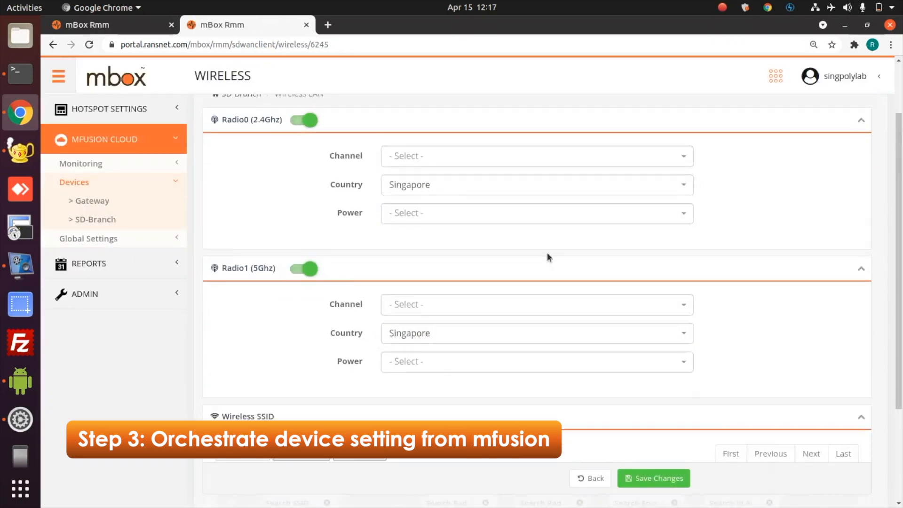
{"action": "scroll", "coordinate": [547, 254], "scroll_direction": "down", "scroll_amount": 5}
{"action": "left_click", "coordinate": [654, 442]}
{"action": "left_click", "coordinate": [303, 290]}
{"action": "left_click", "coordinate": [508, 259]}
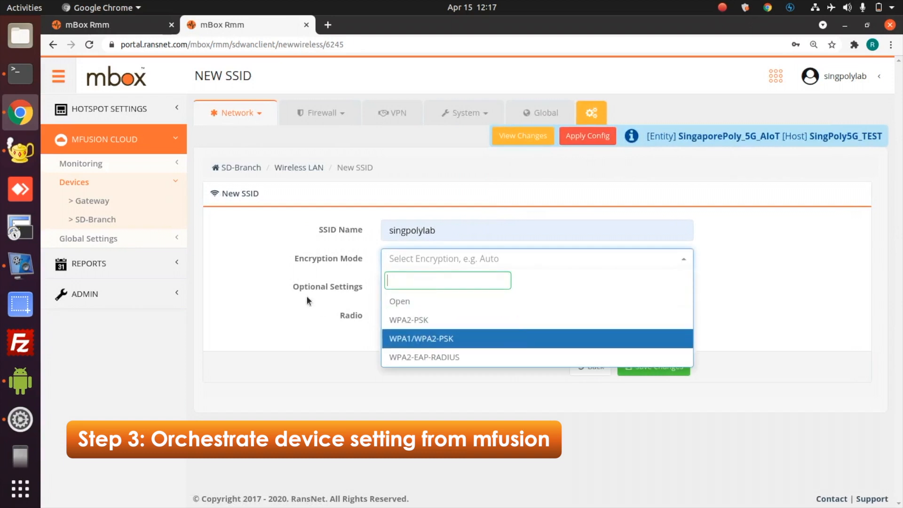
{"action": "left_click", "coordinate": [440, 358]}
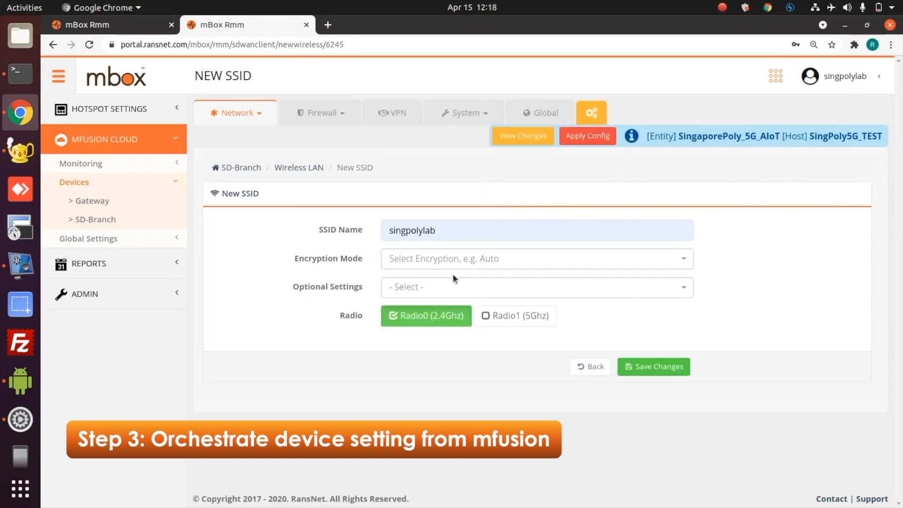
{"action": "left_click", "coordinate": [489, 317]}
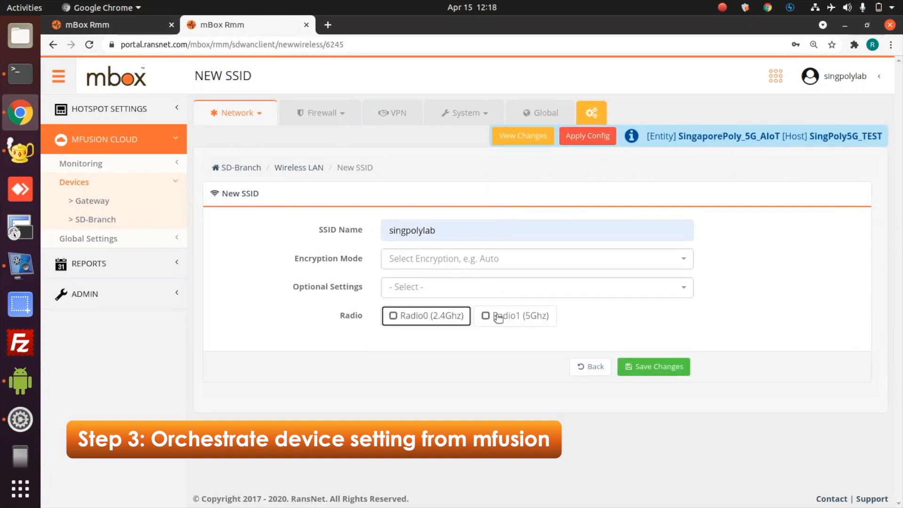
{"action": "left_click", "coordinate": [594, 368]}
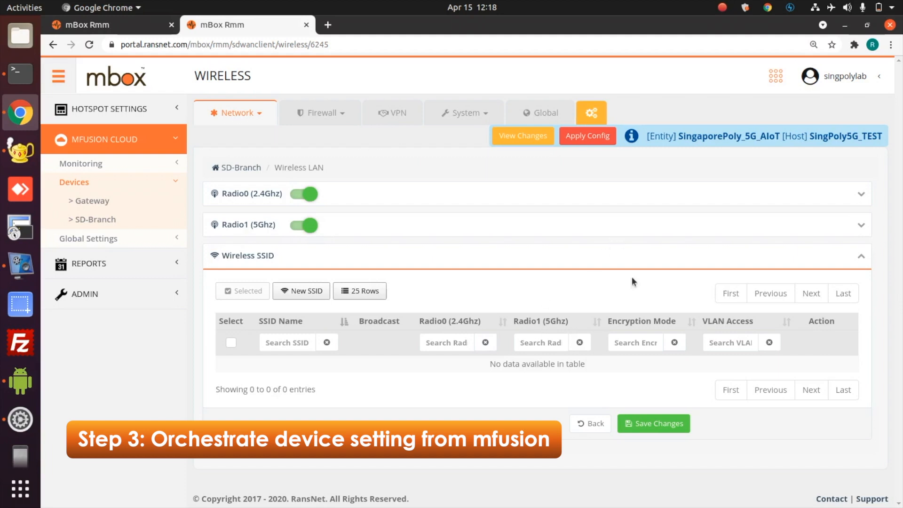
Step: Save the remote's wireless settings with both radios disabled, and start a new global wireless template named SingPolyWiFi
{"action": "left_click", "coordinate": [591, 426]}
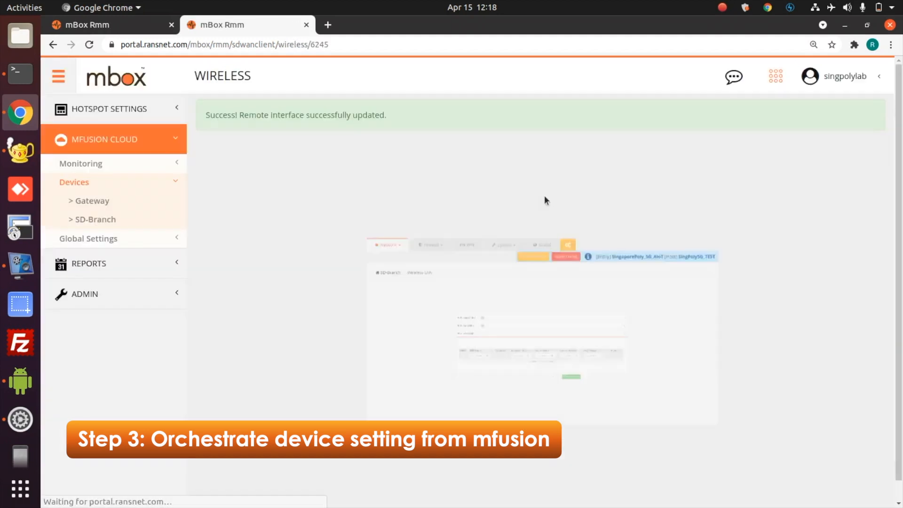
{"action": "left_click", "coordinate": [144, 239]}
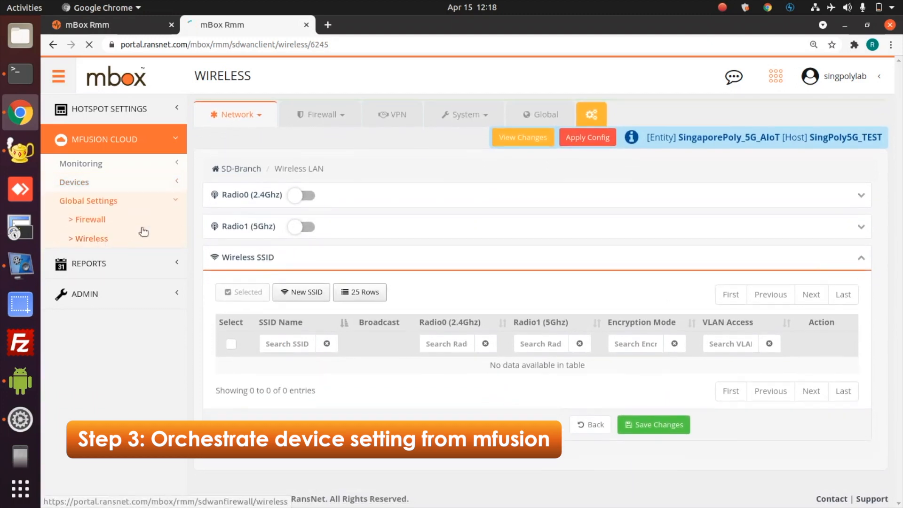
{"action": "left_click", "coordinate": [141, 233]}
{"action": "left_click", "coordinate": [332, 190]}
{"action": "left_click", "coordinate": [450, 215]}
{"action": "type", "text": "SingPo"}
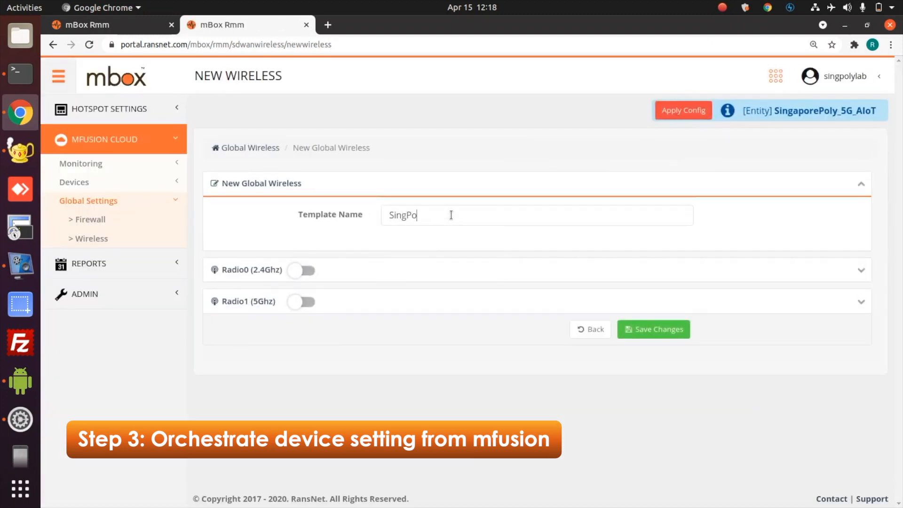
Step: Enable Radio0 (2.4Ghz) and Radio1 (5Ghz) with country Singapore in the new wireless template and save it
{"action": "left_click", "coordinate": [301, 270]}
{"action": "left_click", "coordinate": [484, 334]}
{"action": "type", "text": "sing"}
{"action": "left_click", "coordinate": [301, 417]}
{"action": "scroll", "coordinate": [546, 393], "scroll_direction": "down", "scroll_amount": 3}
{"action": "left_click", "coordinate": [494, 396]}
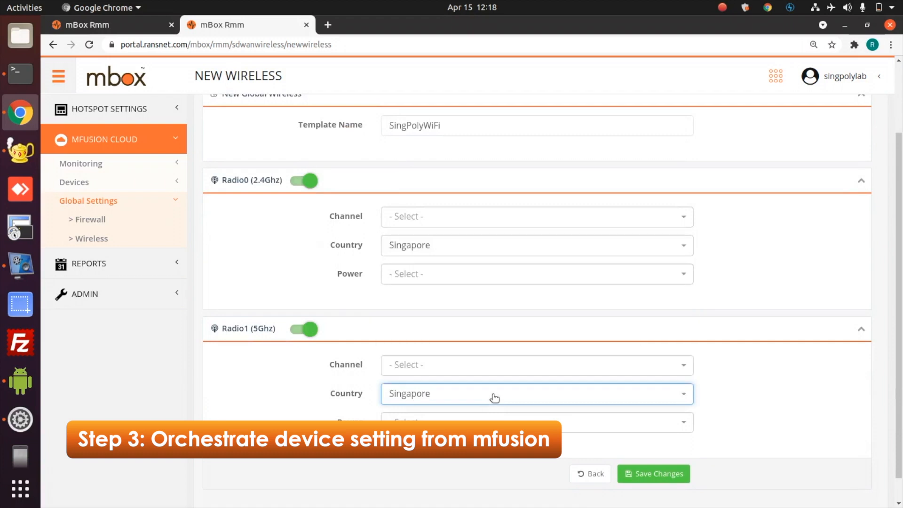
{"action": "left_click", "coordinate": [653, 474]}
Step: Add SSID singpolylab to the template with WPA1/WPA2-PSK encryption and a Wi-Fi password on both radios, save it and apply the configuration
{"action": "scroll", "coordinate": [534, 314], "scroll_direction": "down", "scroll_amount": 3}
{"action": "left_click", "coordinate": [301, 343]}
{"action": "left_click", "coordinate": [450, 205]}
{"action": "type", "text": "singpolylab"}
{"action": "left_click", "coordinate": [536, 233]}
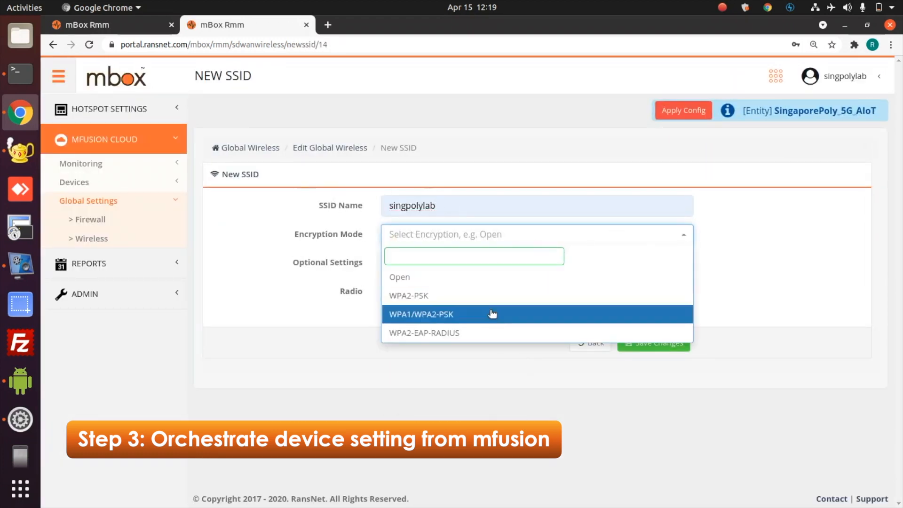
{"action": "left_click", "coordinate": [492, 312]}
{"action": "left_click", "coordinate": [528, 296]}
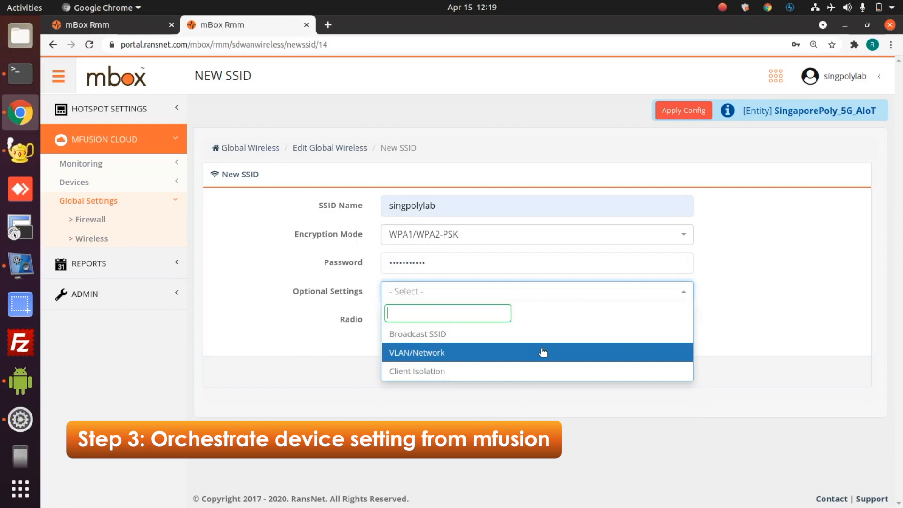
{"action": "left_click", "coordinate": [328, 369]}
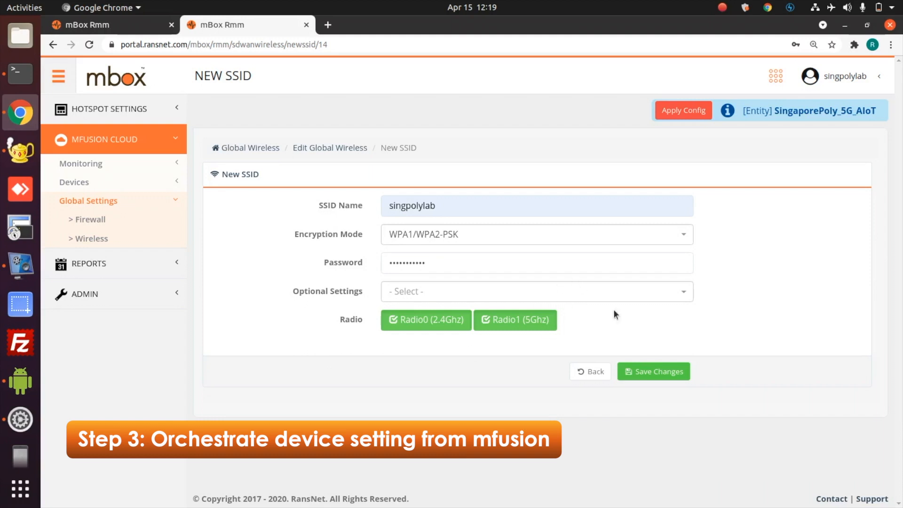
{"action": "left_click", "coordinate": [640, 374]}
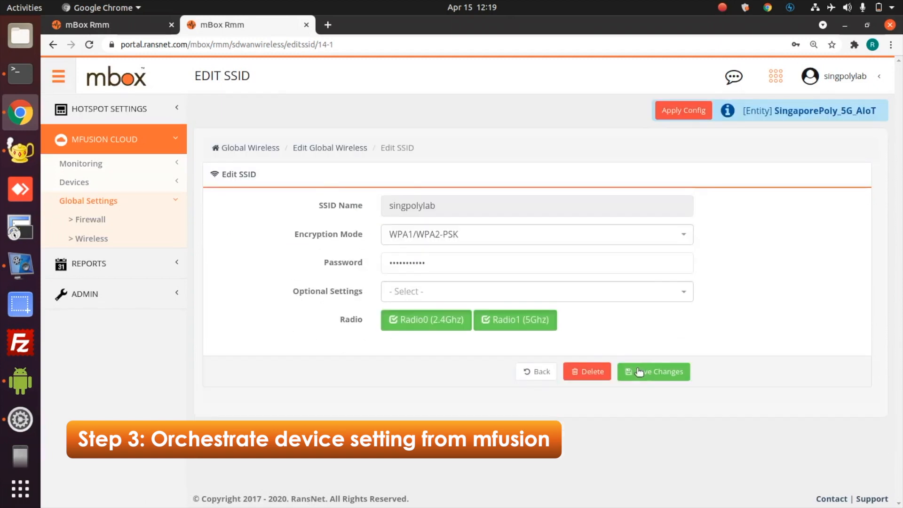
{"action": "left_click", "coordinate": [696, 111]}
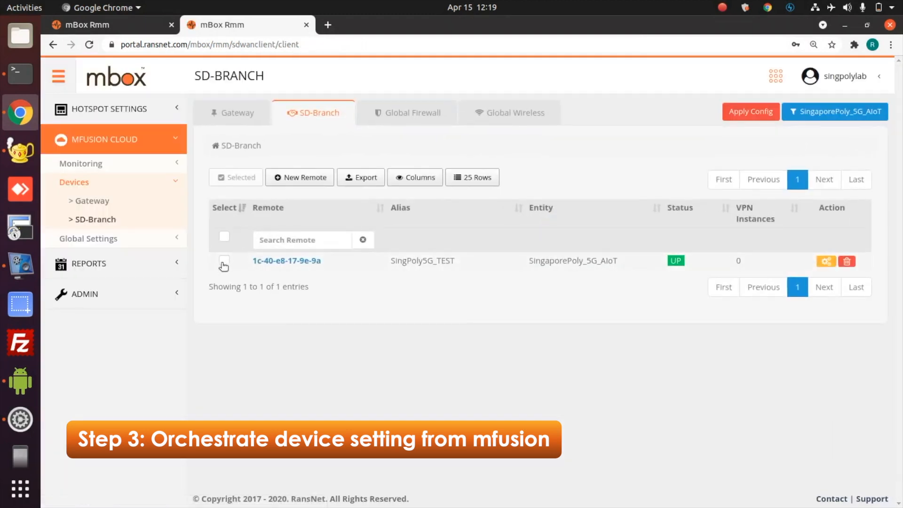
Step: Mass-update the global settings of the SingPoly5G_TEST remote with the SingPolyWiFi global wireless template, save and apply the configuration
{"action": "left_click", "coordinate": [224, 237]}
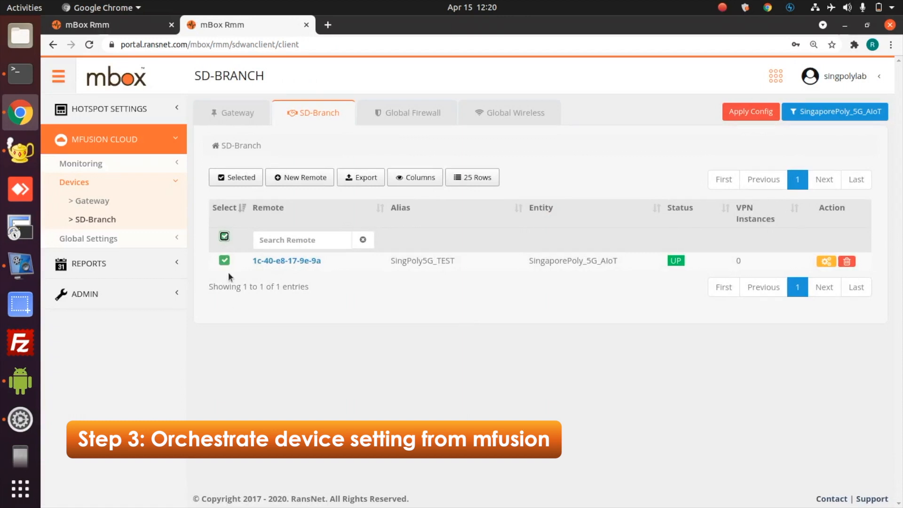
{"action": "left_click", "coordinate": [237, 178]}
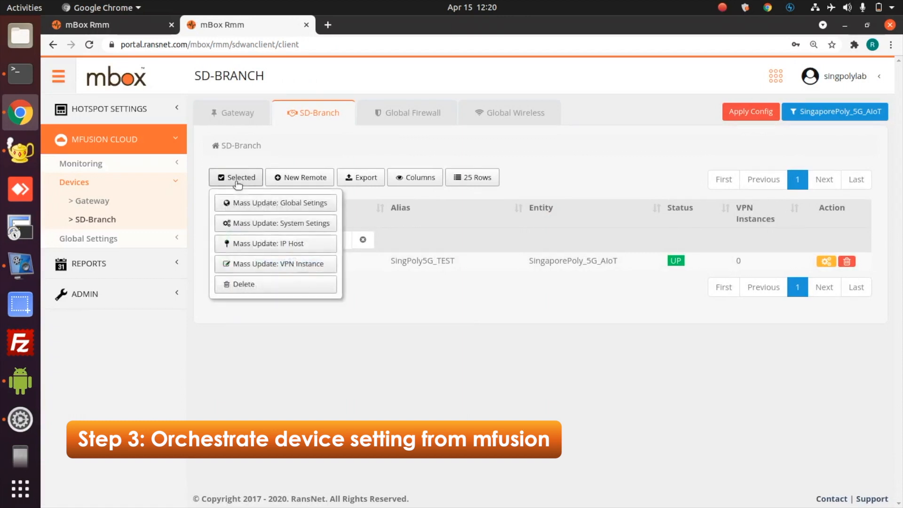
{"action": "left_click", "coordinate": [307, 206]}
{"action": "left_click", "coordinate": [410, 335]}
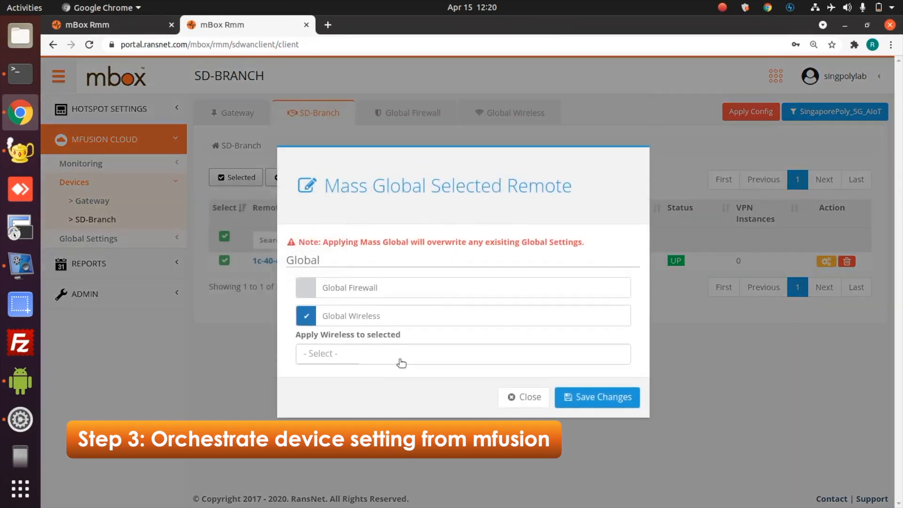
{"action": "left_click", "coordinate": [400, 363]}
{"action": "left_click", "coordinate": [395, 374]}
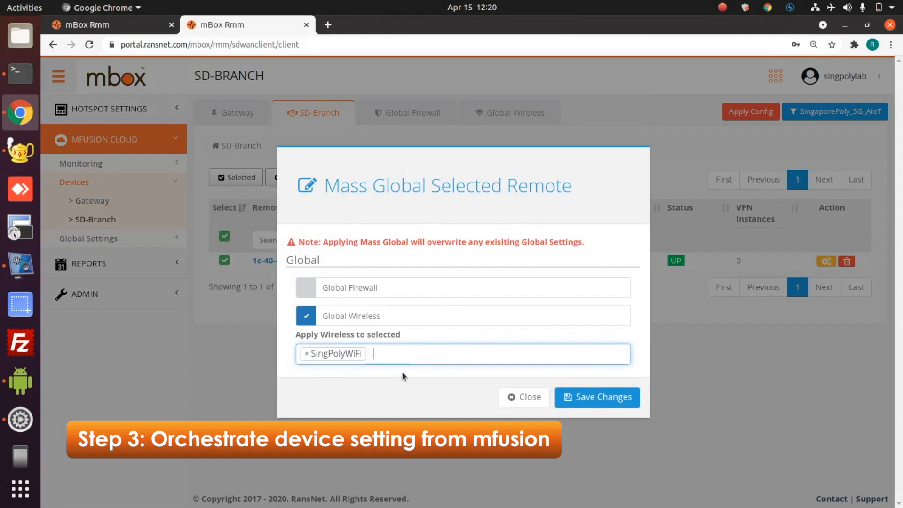
{"action": "left_click", "coordinate": [597, 399]}
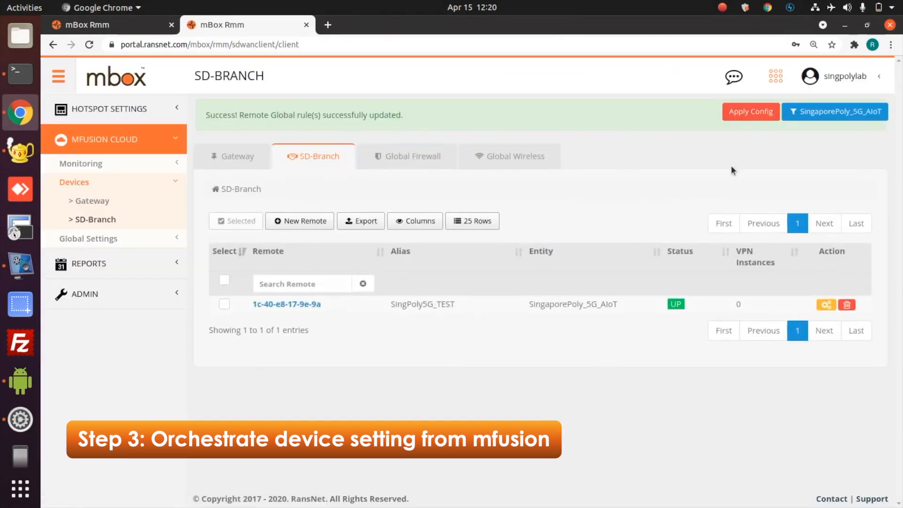
{"action": "left_click", "coordinate": [751, 112]}
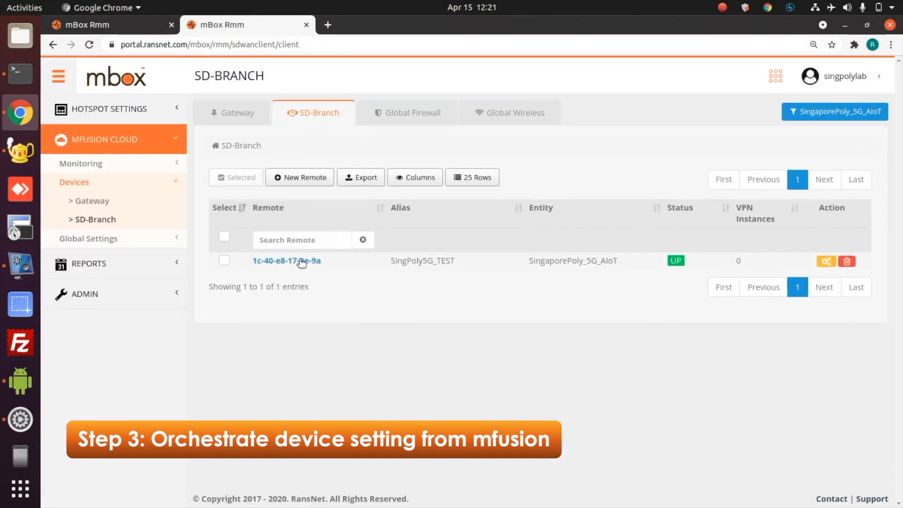
Step: Check the SSID list in the SingPoly5G_TEST wireless LAN settings and the IP/netmask of its eth1 Ethernet interface
{"action": "left_click", "coordinate": [298, 261]}
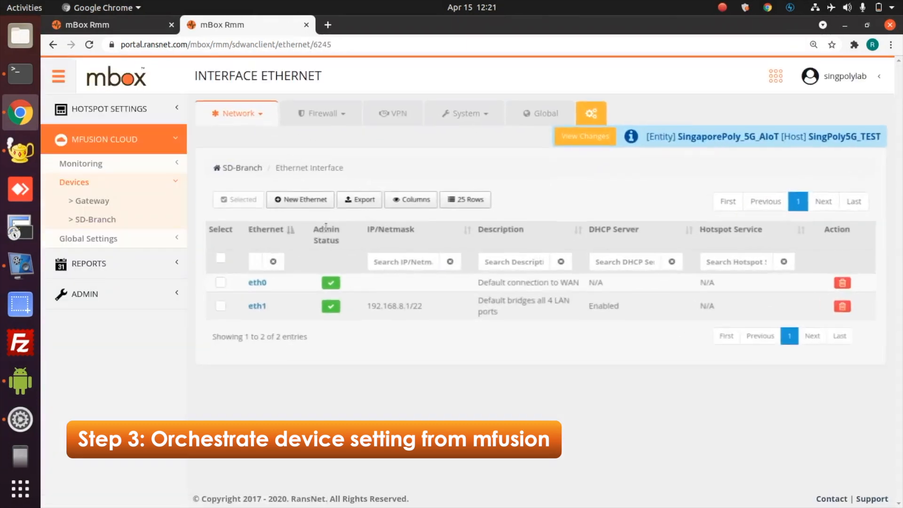
{"action": "left_click", "coordinate": [240, 113]}
{"action": "left_click", "coordinate": [277, 257]}
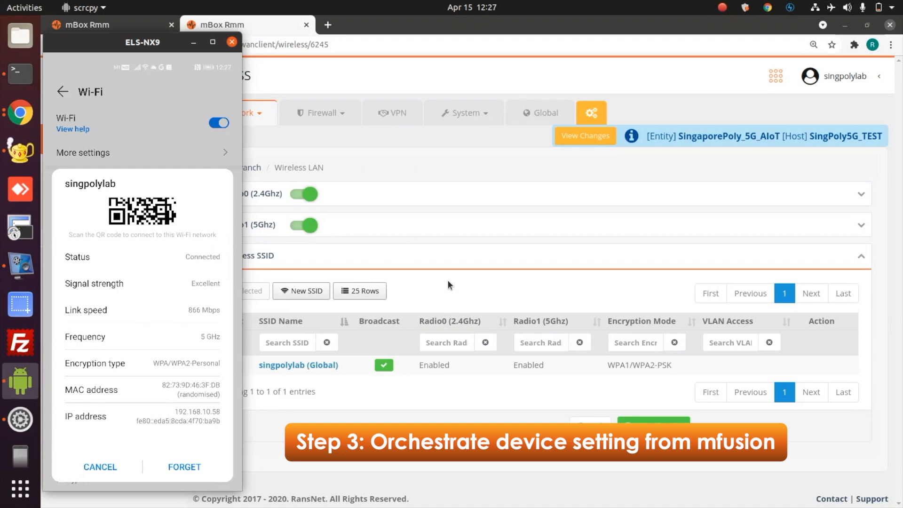
{"action": "left_click", "coordinate": [384, 391]}
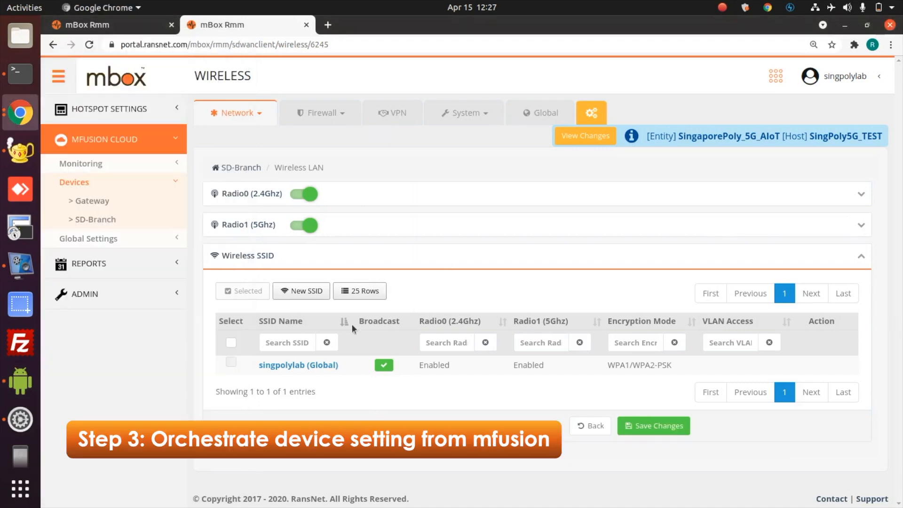
{"action": "left_click", "coordinate": [232, 123]}
{"action": "left_click", "coordinate": [245, 138]}
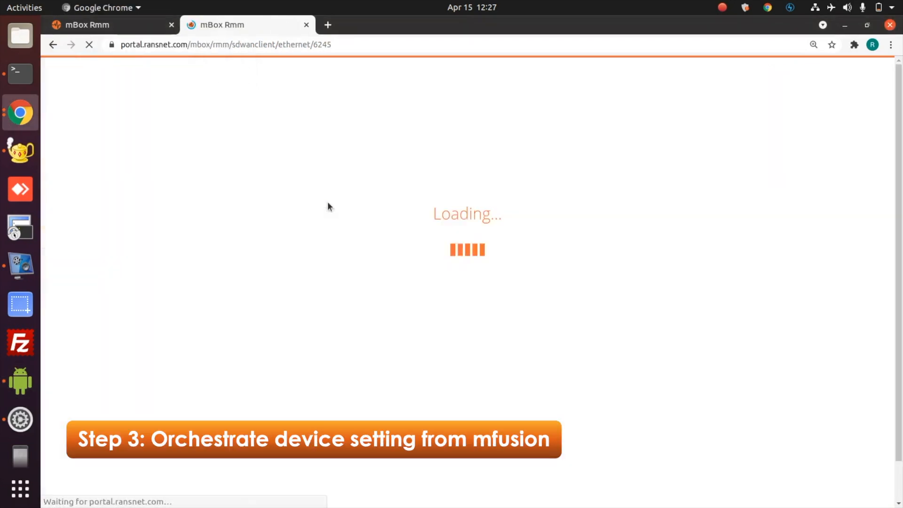
{"action": "left_click_drag", "start_coordinate": [421, 306], "coordinate": [365, 306]}
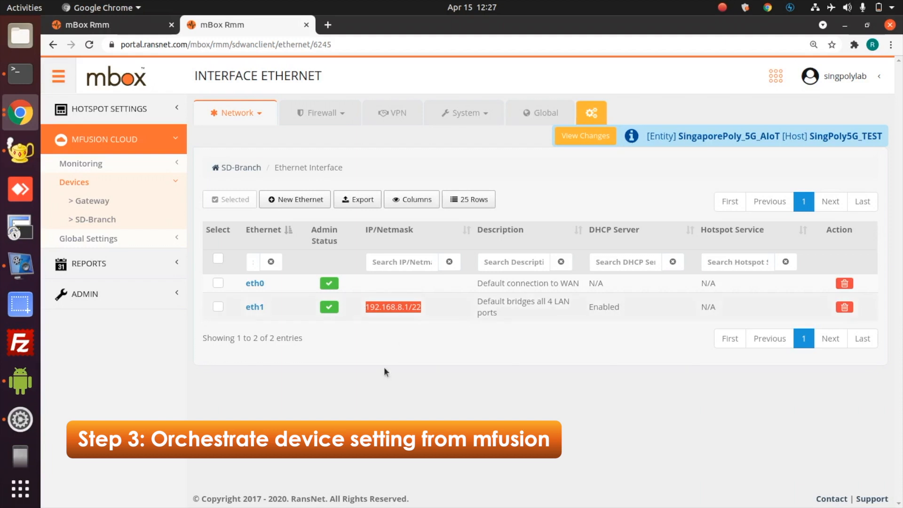
Step: Create VLAN interface vlan10 on trunking interface eth1 with admin status enabled and IP address 10.10.10.1/24
{"action": "left_click", "coordinate": [256, 114]}
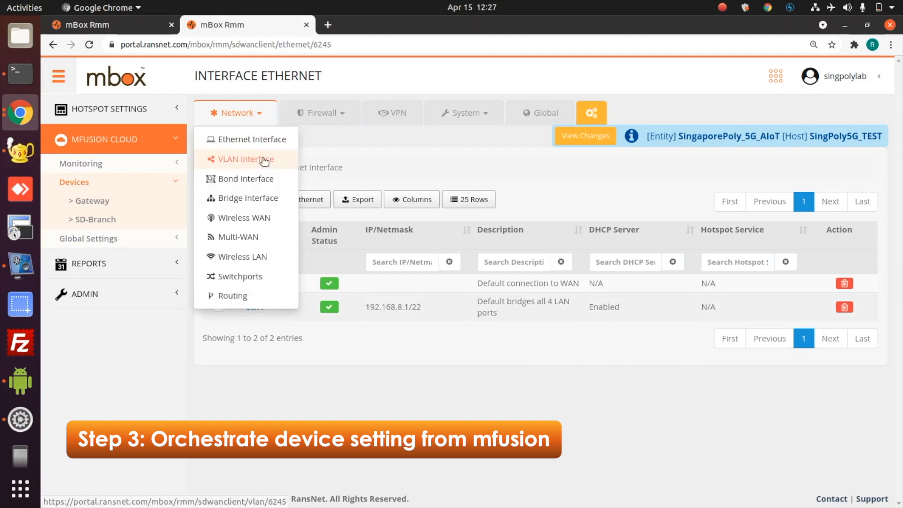
{"action": "left_click", "coordinate": [265, 160]}
{"action": "left_click", "coordinate": [292, 199]}
{"action": "left_click", "coordinate": [480, 235]}
{"action": "left_click", "coordinate": [494, 296]}
{"action": "left_click", "coordinate": [490, 262]}
{"action": "type", "text": "vlan10"}
{"action": "left_click", "coordinate": [480, 323]}
{"action": "left_click", "coordinate": [469, 365]}
{"action": "left_click", "coordinate": [467, 351]}
{"action": "type", "text": "10.10.10.1/24"}
Step: Enter the DHCP addresses 10.10.10.1, 10.10.10.10 and 10.10.10.100 for vlan10, save the interface and apply the configuration
{"action": "scroll", "coordinate": [492, 330], "scroll_direction": "down", "scroll_amount": 3}
{"action": "left_click", "coordinate": [476, 327]}
{"action": "type", "text": "10.10.10.1"}
{"action": "key", "text": "Tab"}
{"action": "type", "text": "10.10.10.10"}
{"action": "key", "text": "ctrl+a"}
{"action": "key", "text": "Tab"}
{"action": "type", "text": "10.10.10.100"}
{"action": "left_click", "coordinate": [548, 384]}
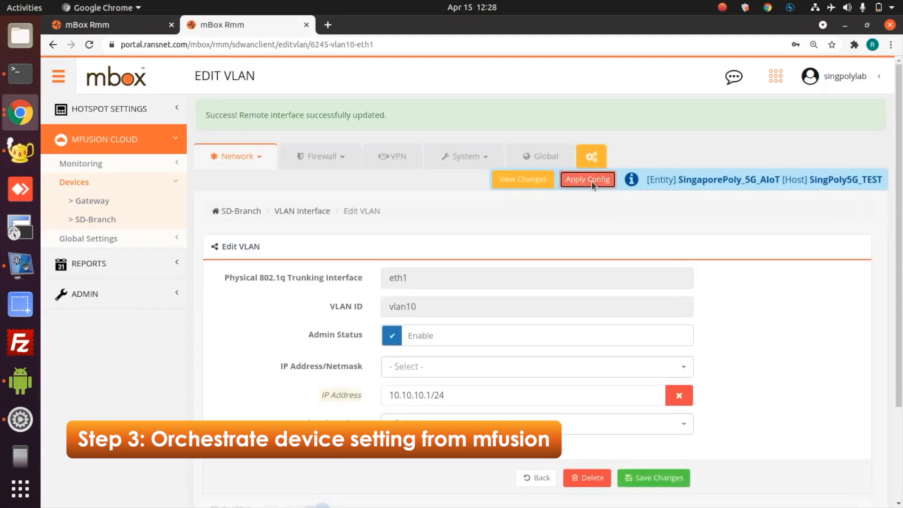
{"action": "left_click", "coordinate": [592, 182]}
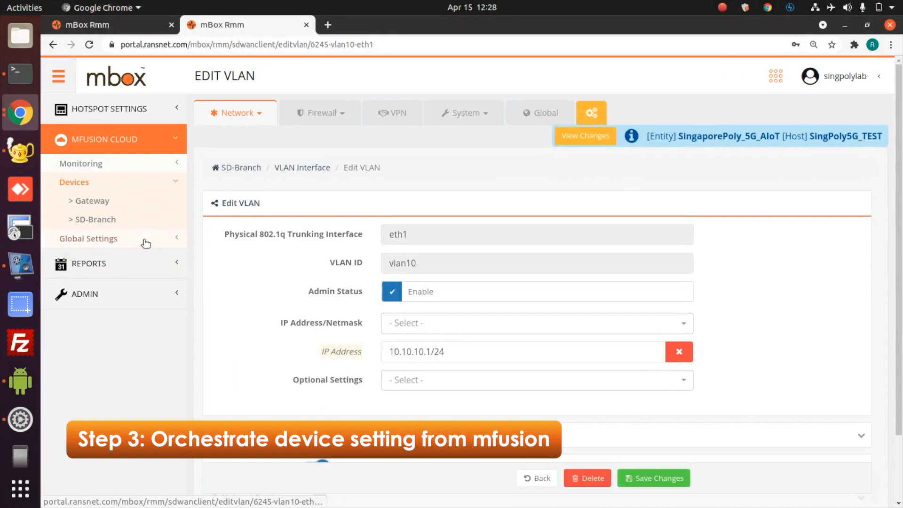
Step: Assign VLAN/Network vlan10 to the singpolylab SSID in the SingPolyWiFi global wireless template, save it and apply the configuration
{"action": "left_click", "coordinate": [144, 240]}
{"action": "left_click", "coordinate": [99, 238]}
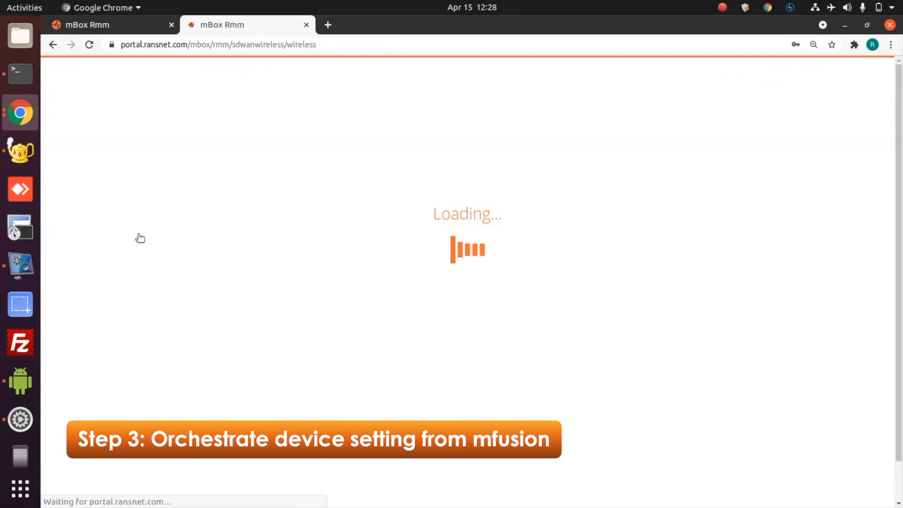
{"action": "left_click", "coordinate": [295, 251]}
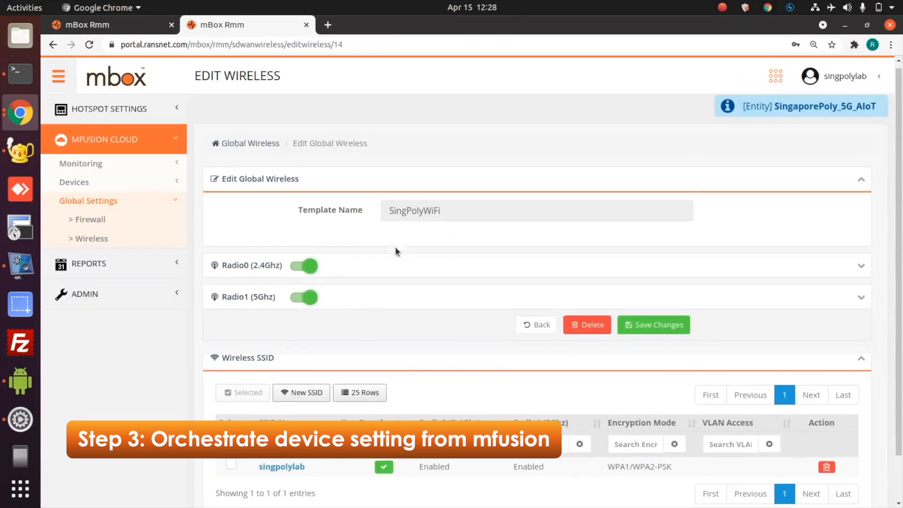
{"action": "scroll", "coordinate": [395, 251], "scroll_direction": "down", "scroll_amount": 2}
{"action": "left_click", "coordinate": [282, 416]}
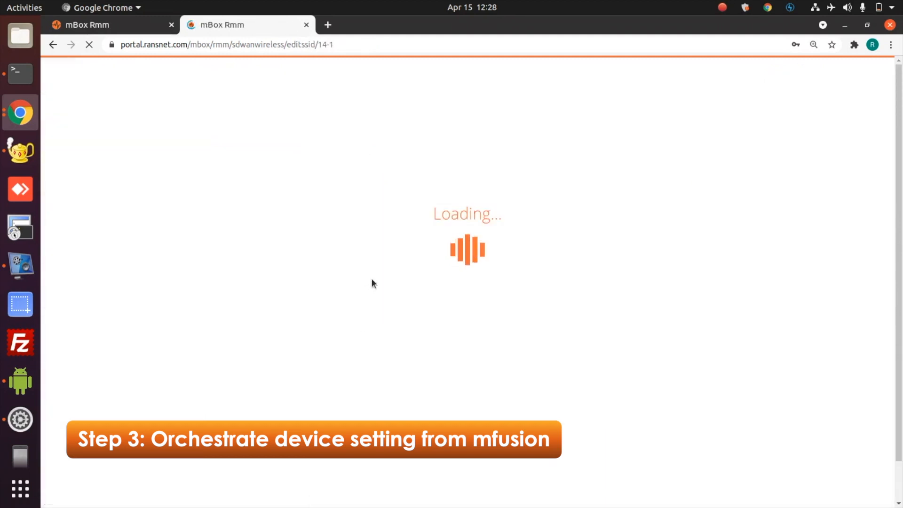
{"action": "left_click", "coordinate": [484, 291]}
{"action": "left_click", "coordinate": [490, 353]}
{"action": "left_click", "coordinate": [510, 319]}
{"action": "type", "text": "vlan10"}
{"action": "key", "text": "Return"}
{"action": "left_click", "coordinate": [639, 401]}
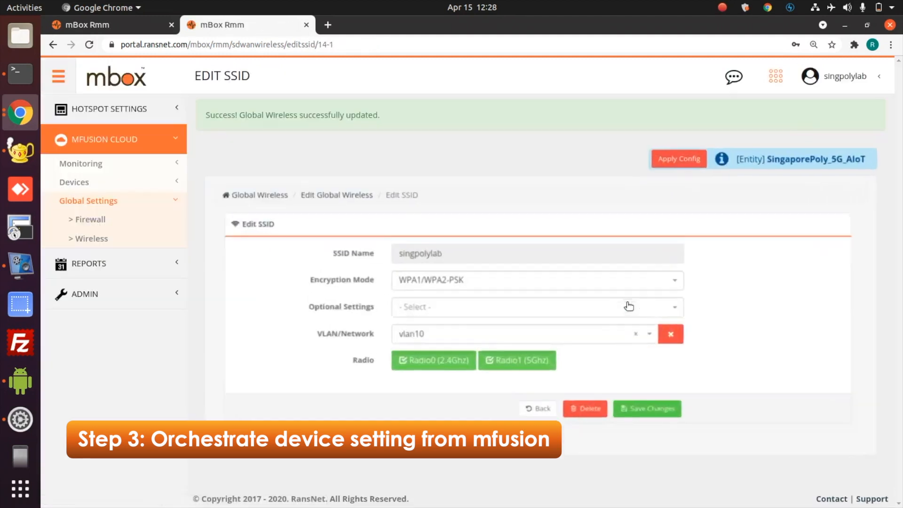
{"action": "left_click", "coordinate": [684, 154]}
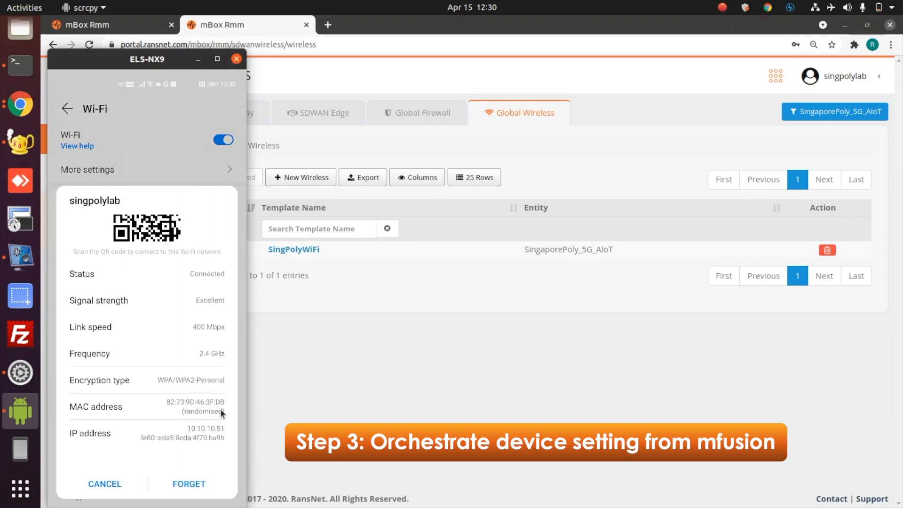
Step: Switch from the phone's Wi-Fi details back to the portal and expand the device categories
{"action": "left_click", "coordinate": [430, 328]}
{"action": "left_click", "coordinate": [103, 189]}
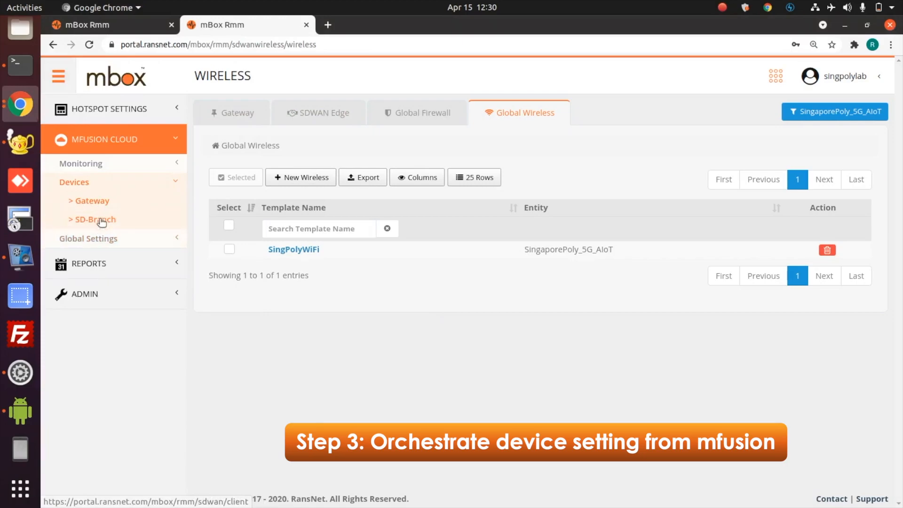